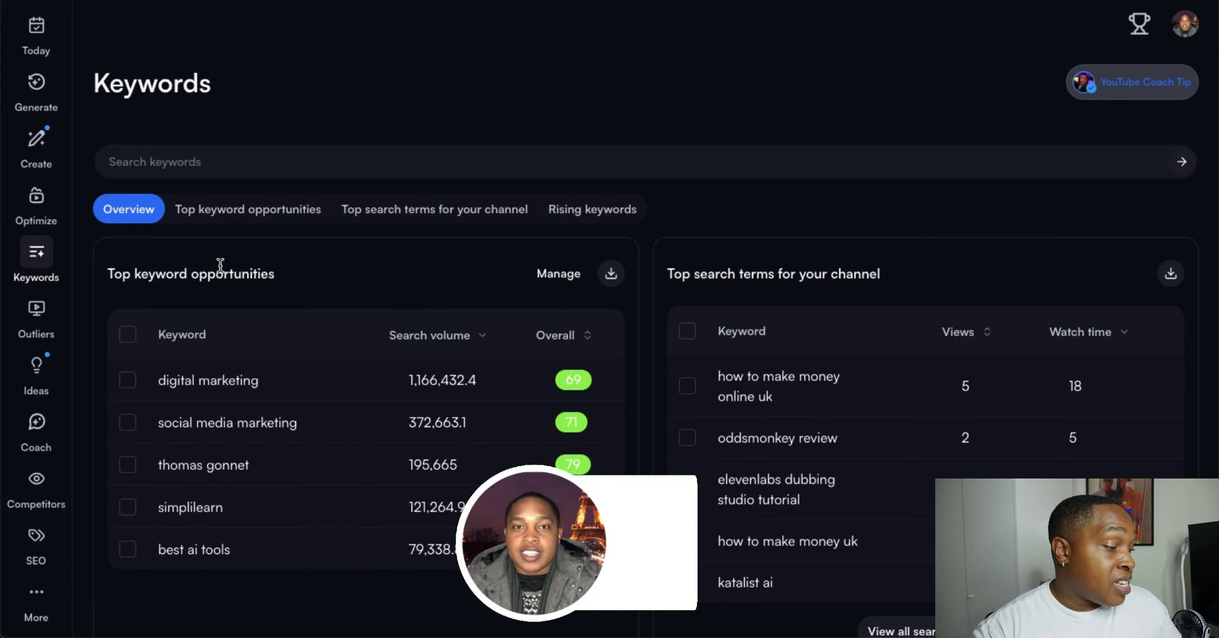
Review the channel's top search terms, then list this month's rising keywords
left_click_drag(108, 273, 320, 284)
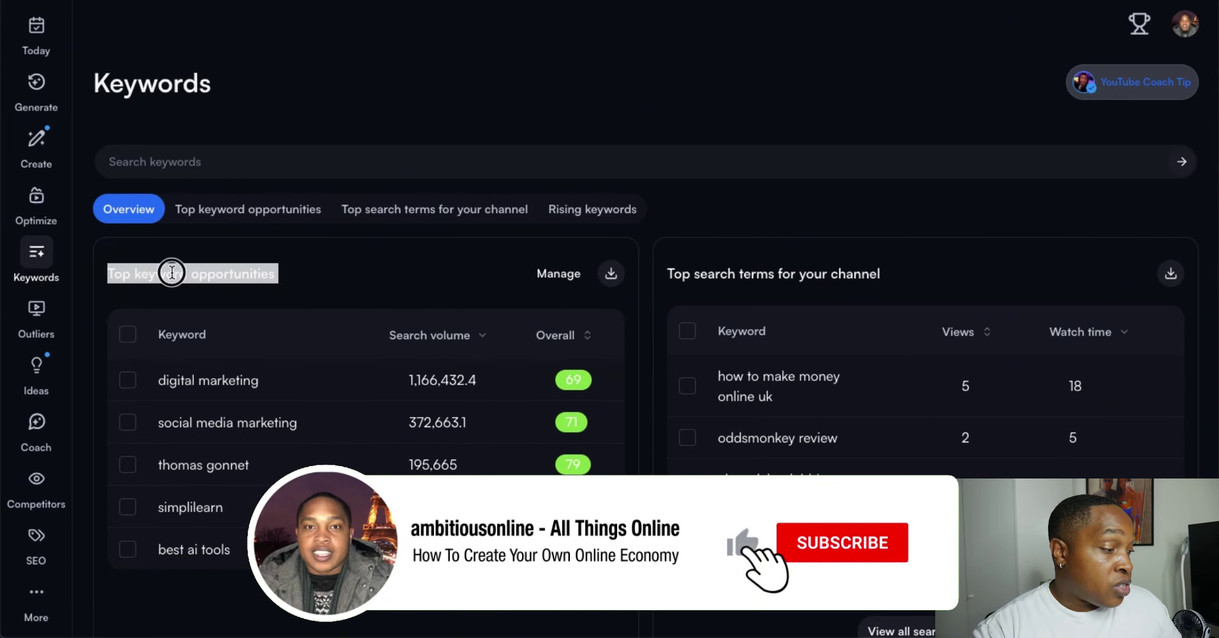
left_click(317, 281)
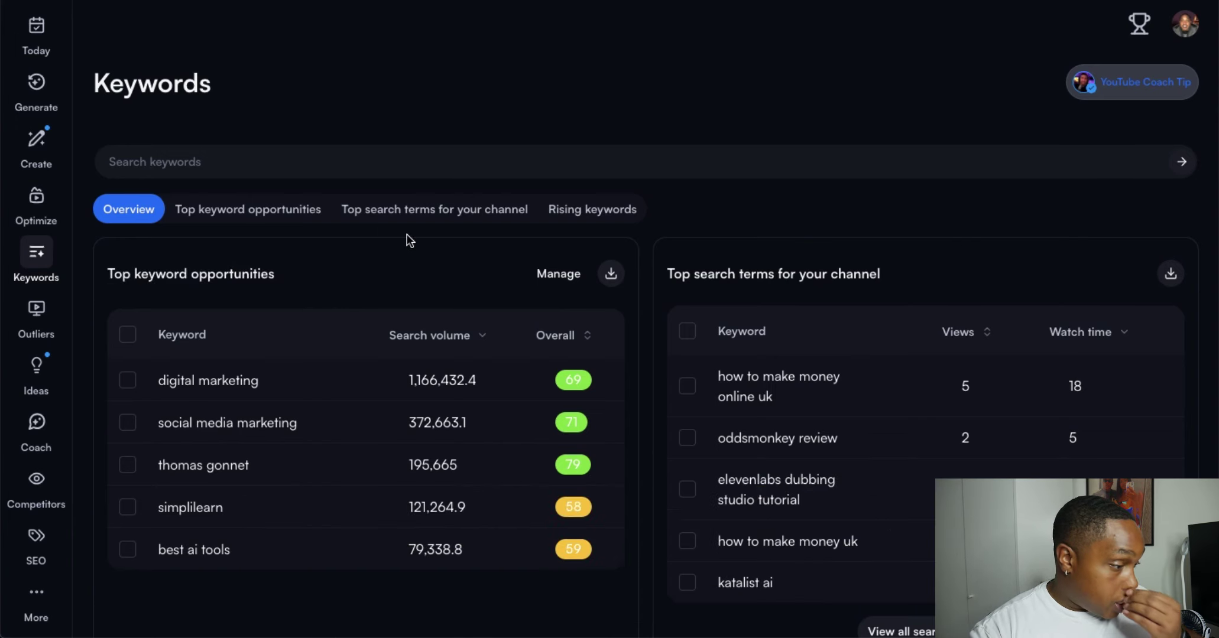
left_click(410, 214)
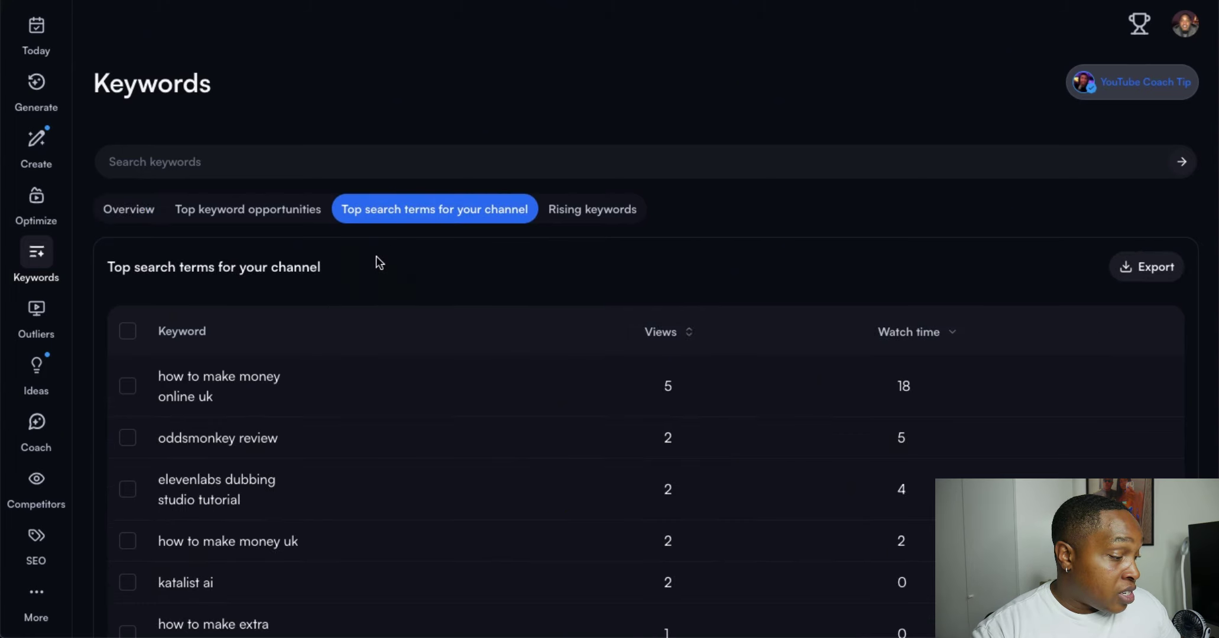
scroll(362, 346, "down", 1)
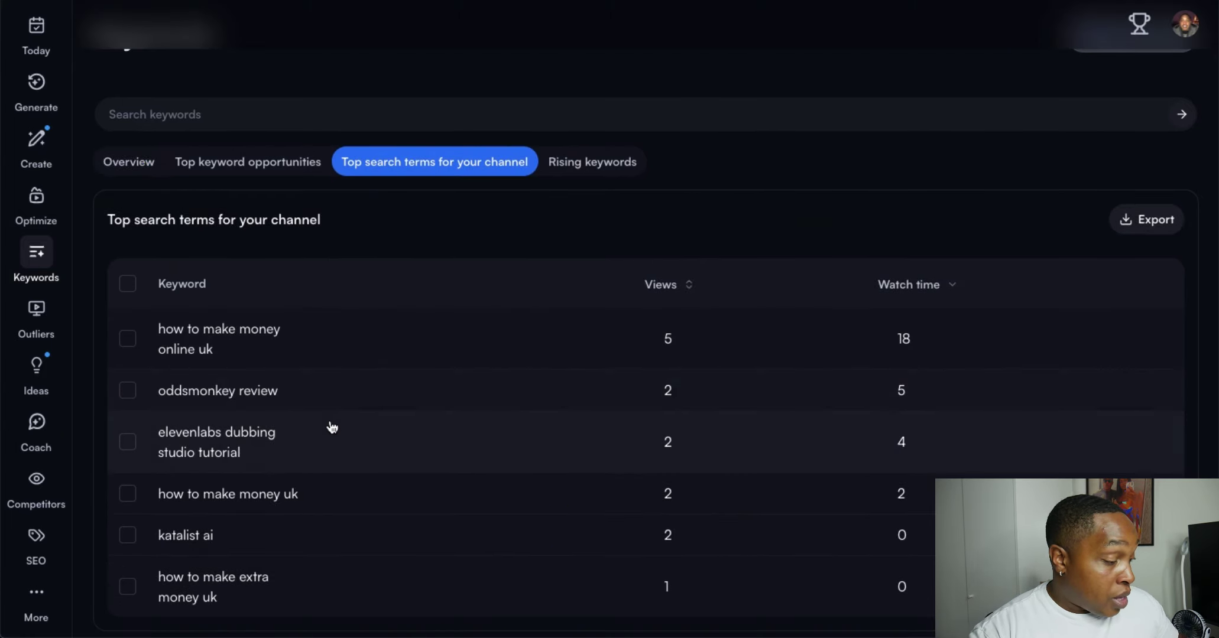
scroll(331, 427, "down", 1)
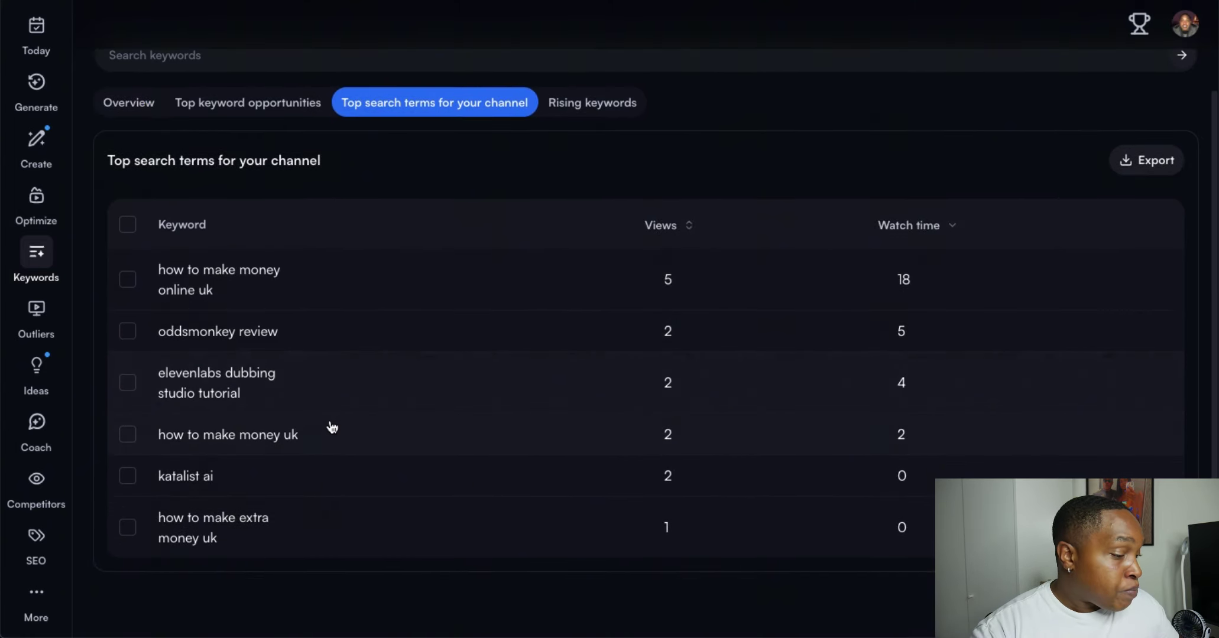
scroll(414, 428, "up", 2)
left_click(589, 213)
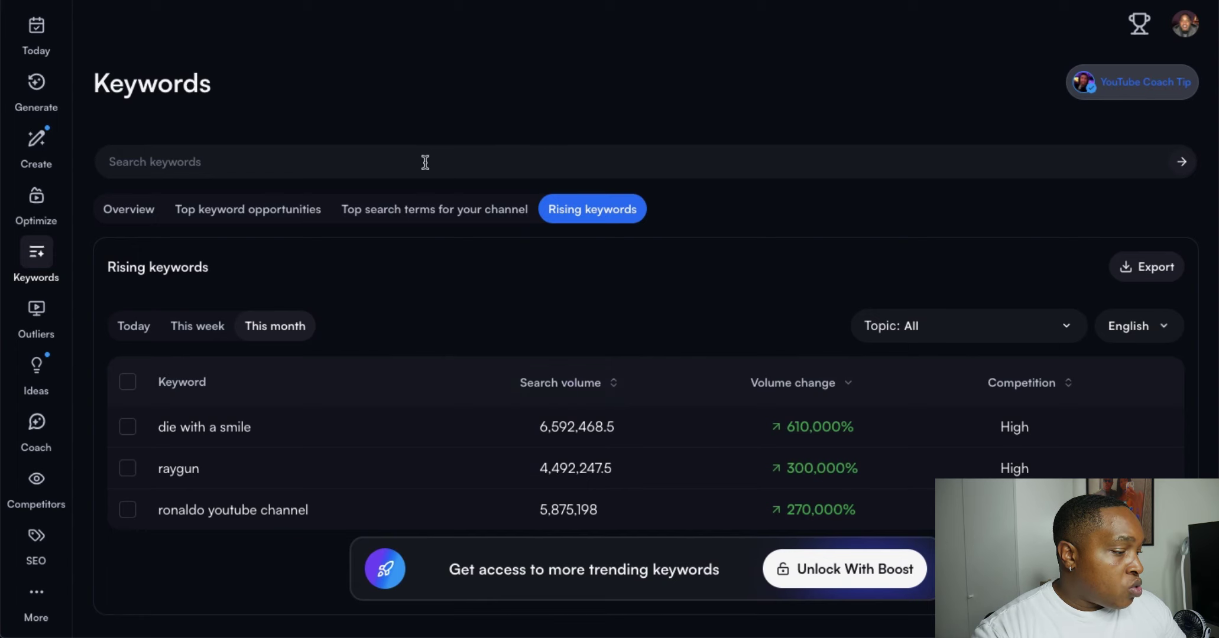
Run a new vidIQ keyword search for 'submagic'
left_click(244, 159)
left_click(276, 121)
left_click(228, 161)
type("submagic")
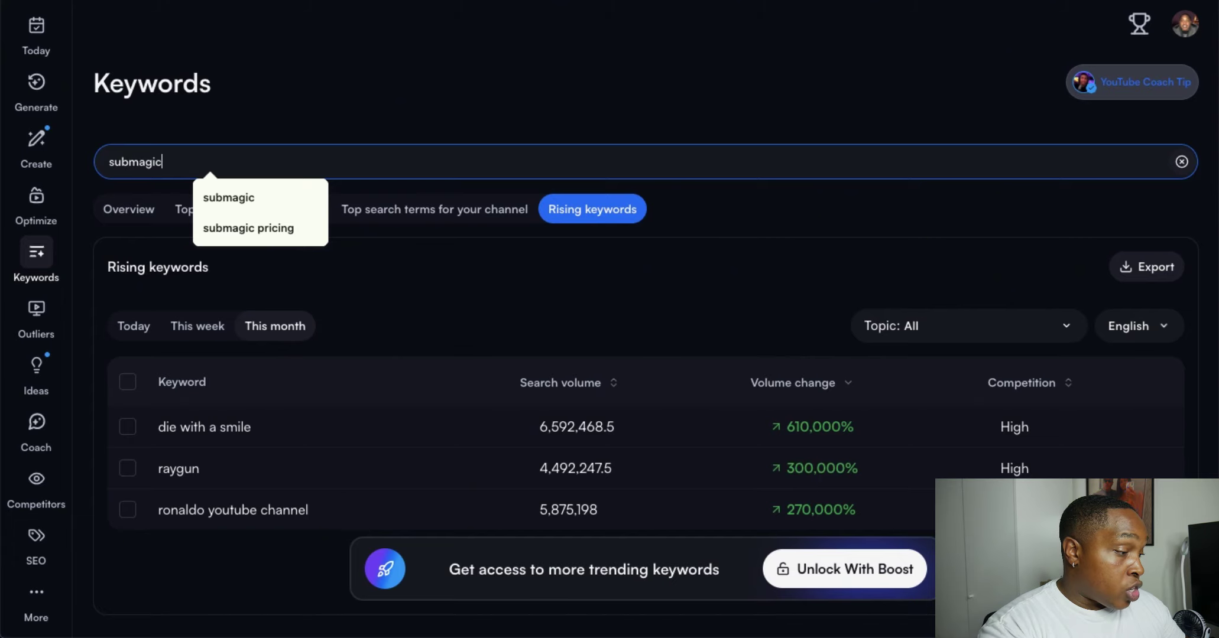
key("Return")
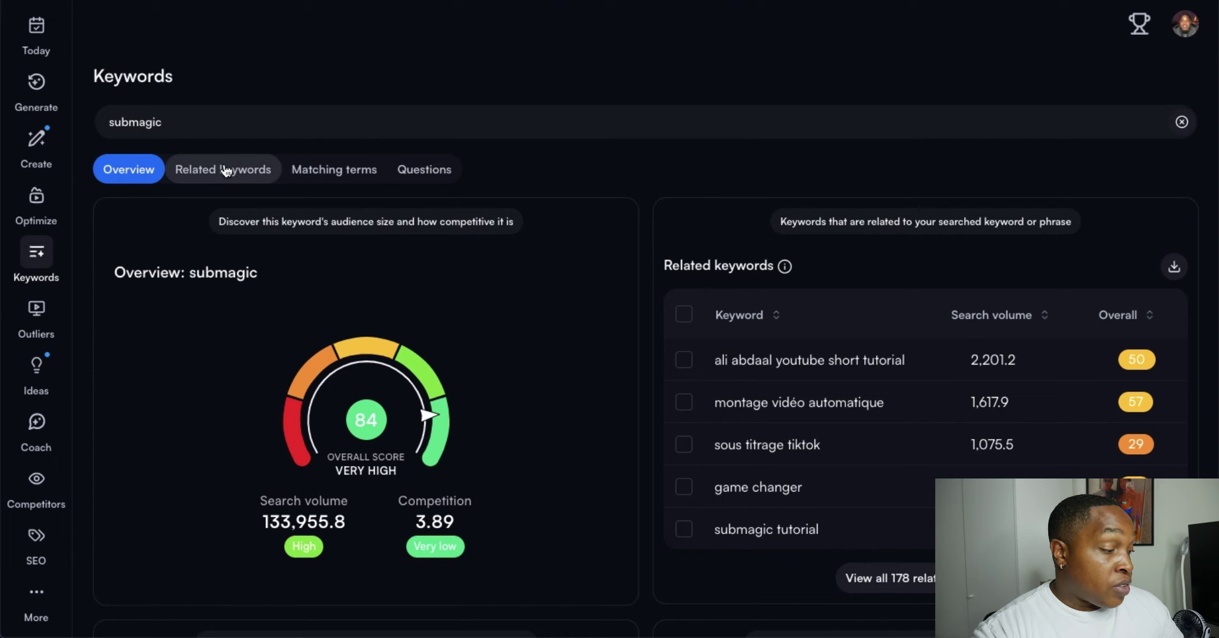
Browse submagic's related keywords and open the 'submagic tutorial' overview (score 72, very low competition)
left_click(199, 174)
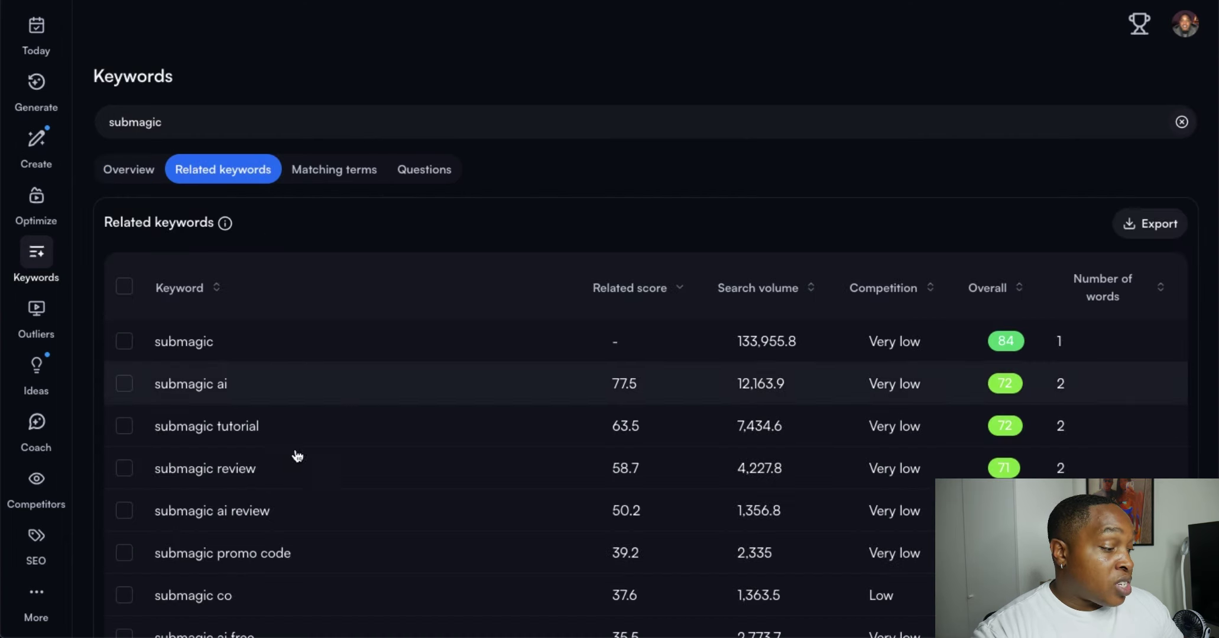
scroll(349, 473, "down", 2)
scroll(349, 473, "down", 2)
scroll(350, 472, "down", 2)
scroll(349, 473, "down", 2)
scroll(349, 473, "down", 2)
scroll(349, 473, "down", 2)
scroll(349, 473, "up", 8)
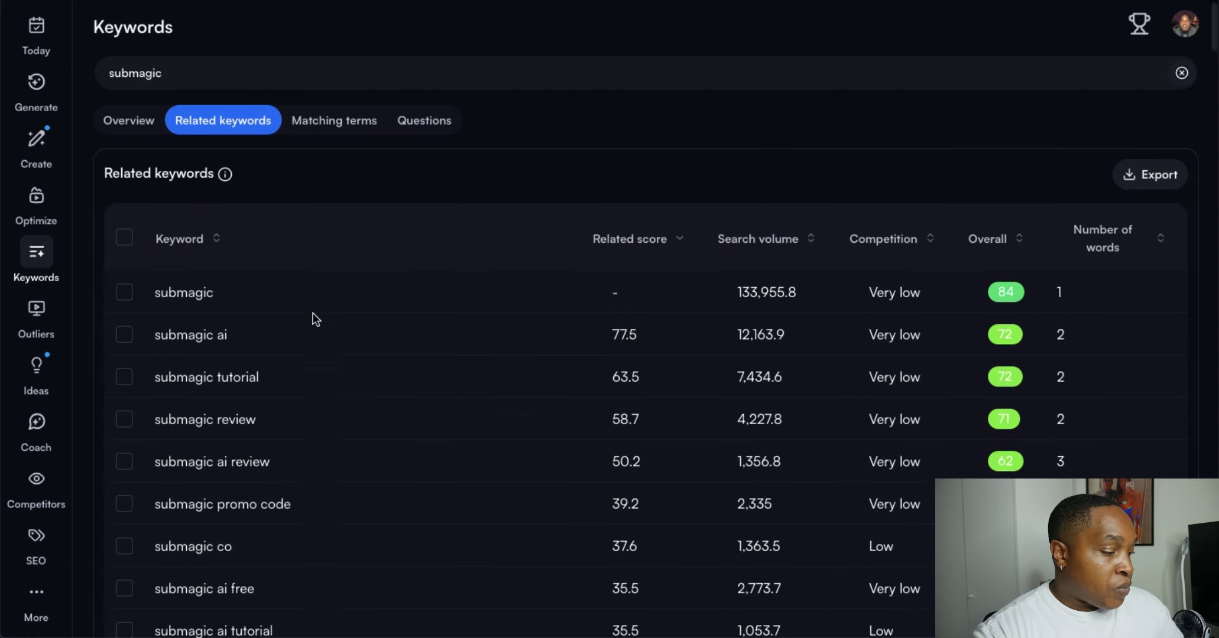
scroll(312, 312, "down", 2)
left_click(182, 209)
scroll(297, 250, "up", 3)
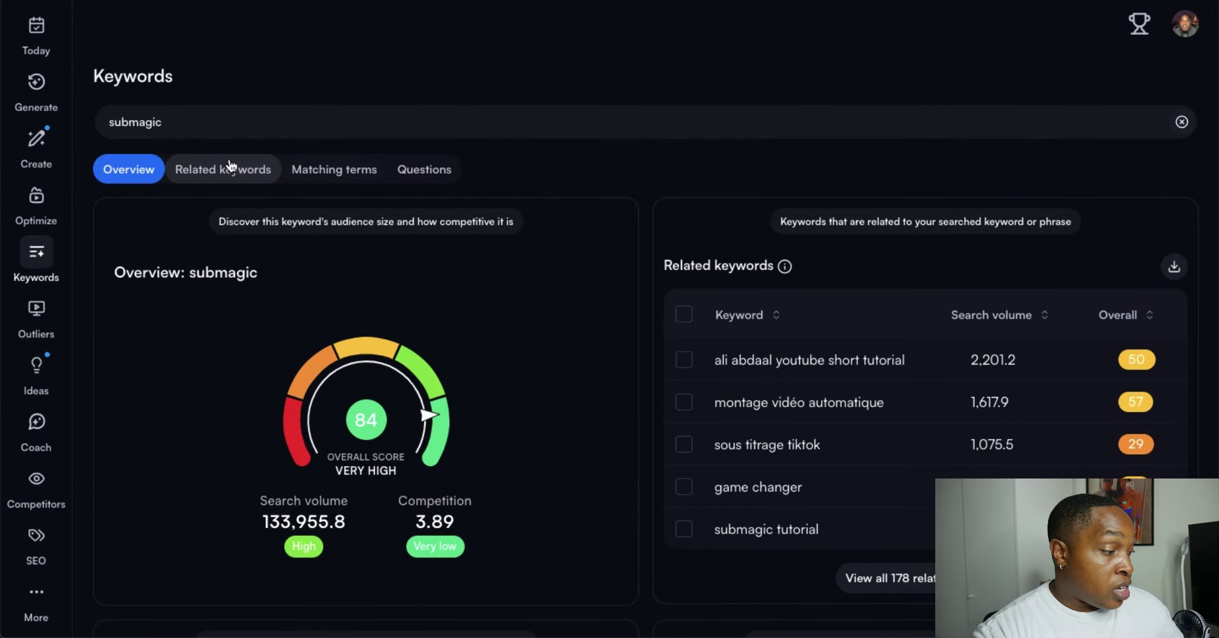
left_click(219, 172)
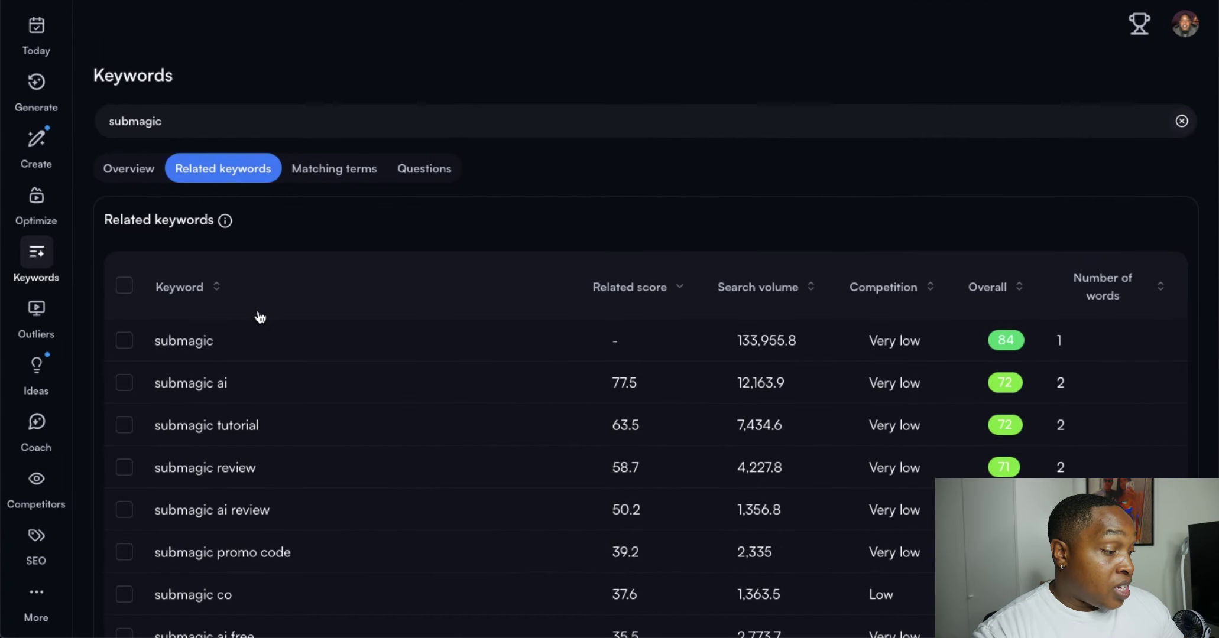
scroll(259, 316, "down", 1)
left_click(193, 330)
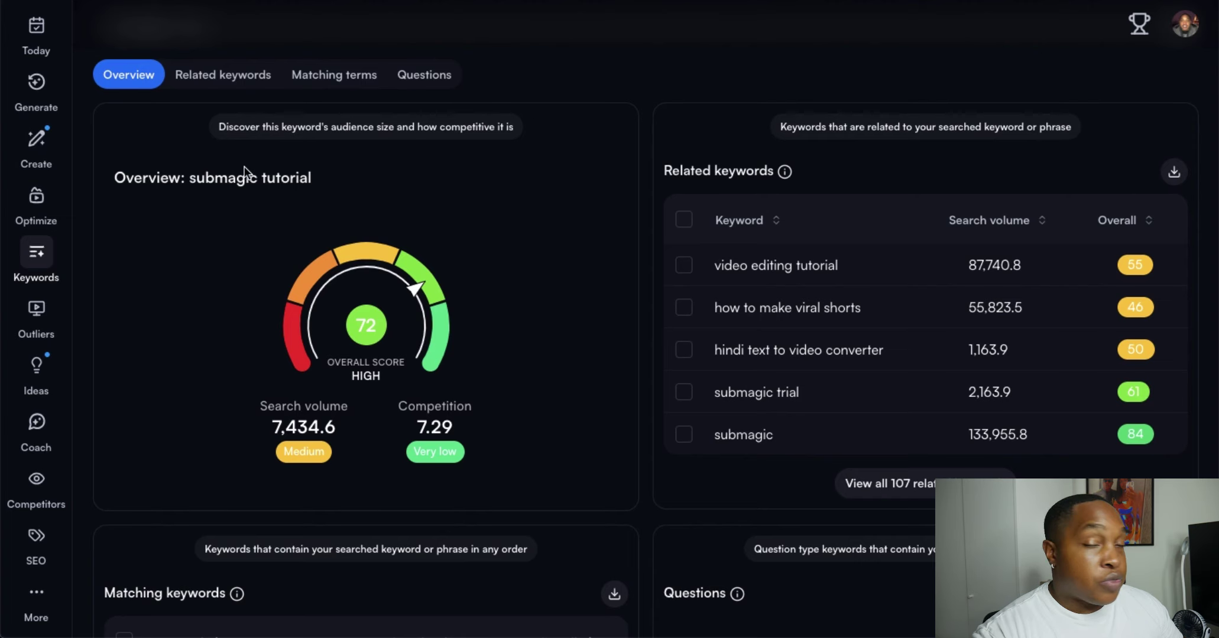
Check the matching terms for 'submagic tutorial', then its Questions tab, which finds none
left_click(311, 78)
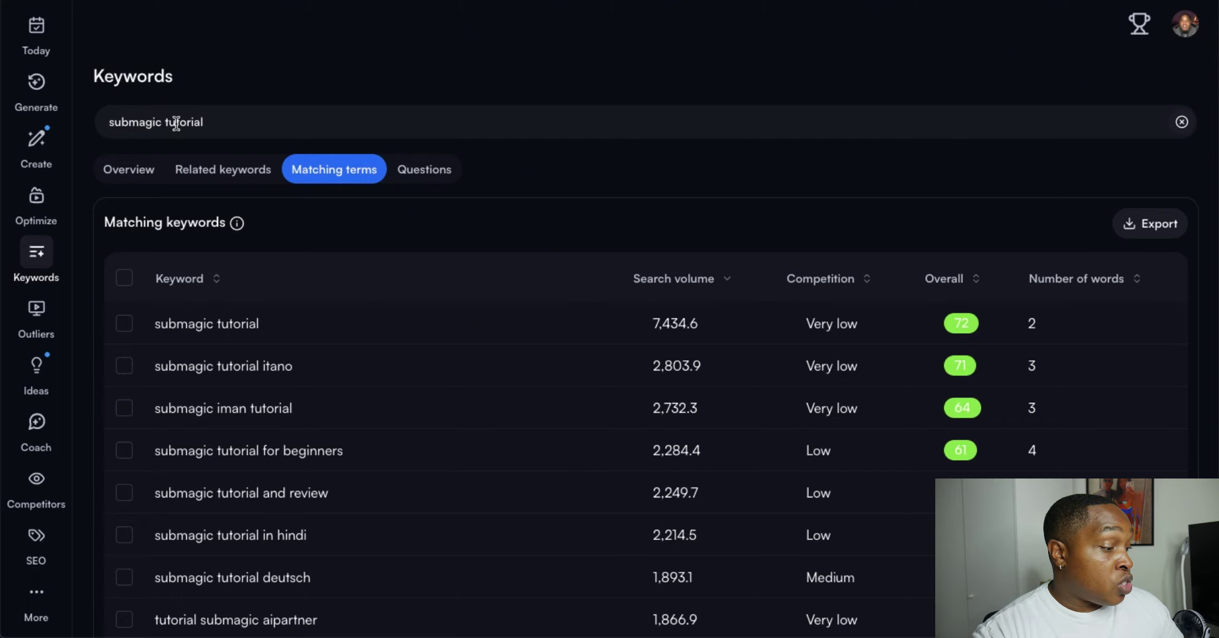
scroll(463, 329, "down", 3)
scroll(463, 329, "down", 4)
scroll(462, 328, "down", 3)
scroll(463, 329, "down", 2)
scroll(463, 329, "down", 1)
scroll(463, 329, "down", 2)
scroll(463, 329, "down", 2)
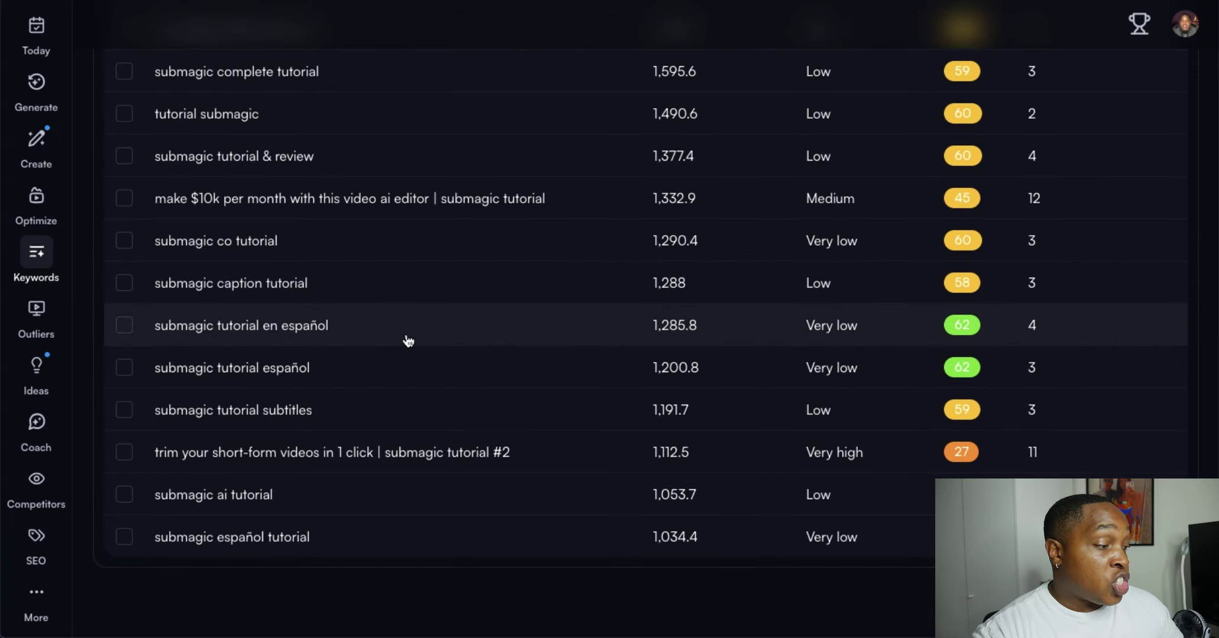
scroll(407, 339, "up", 4)
scroll(408, 339, "up", 5)
scroll(407, 339, "up", 2)
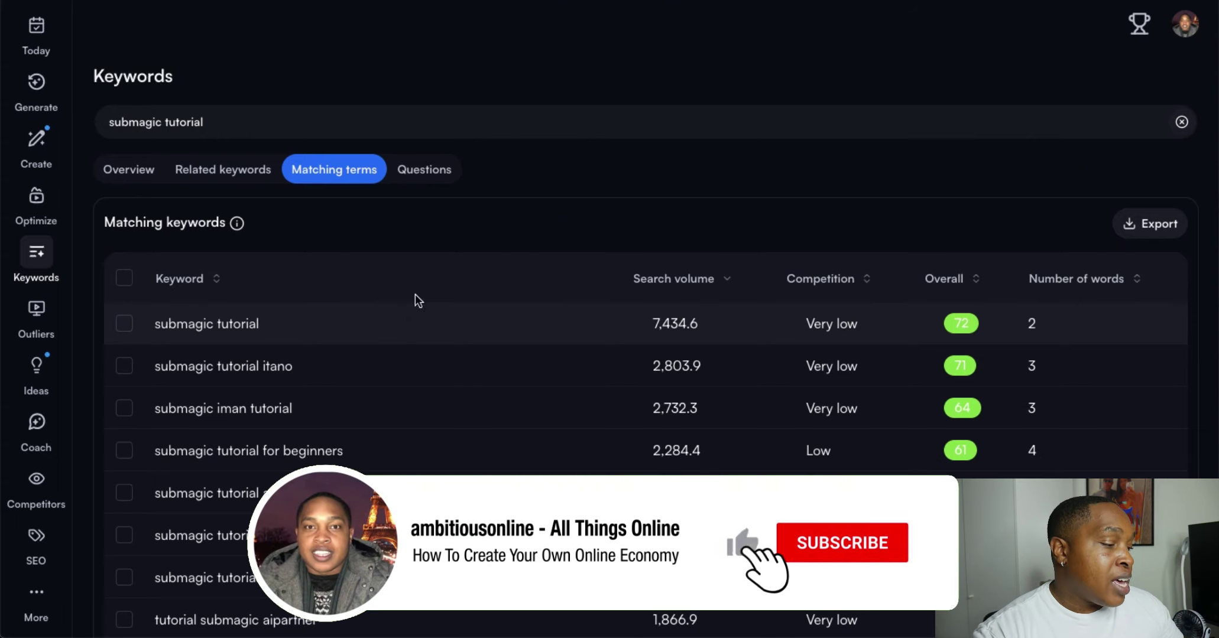
left_click(424, 168)
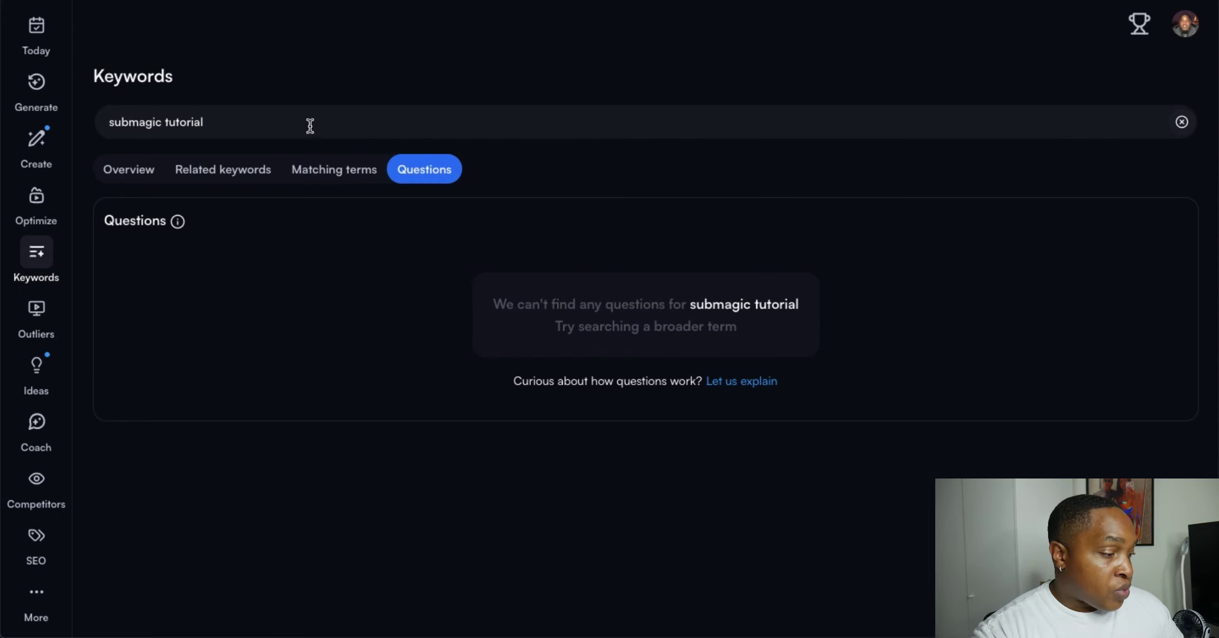
Broaden the search to plain 'submagic' and list its questions, led by 'how to use submagic'
double_click(214, 121)
key("BackSpace")
key("Return")
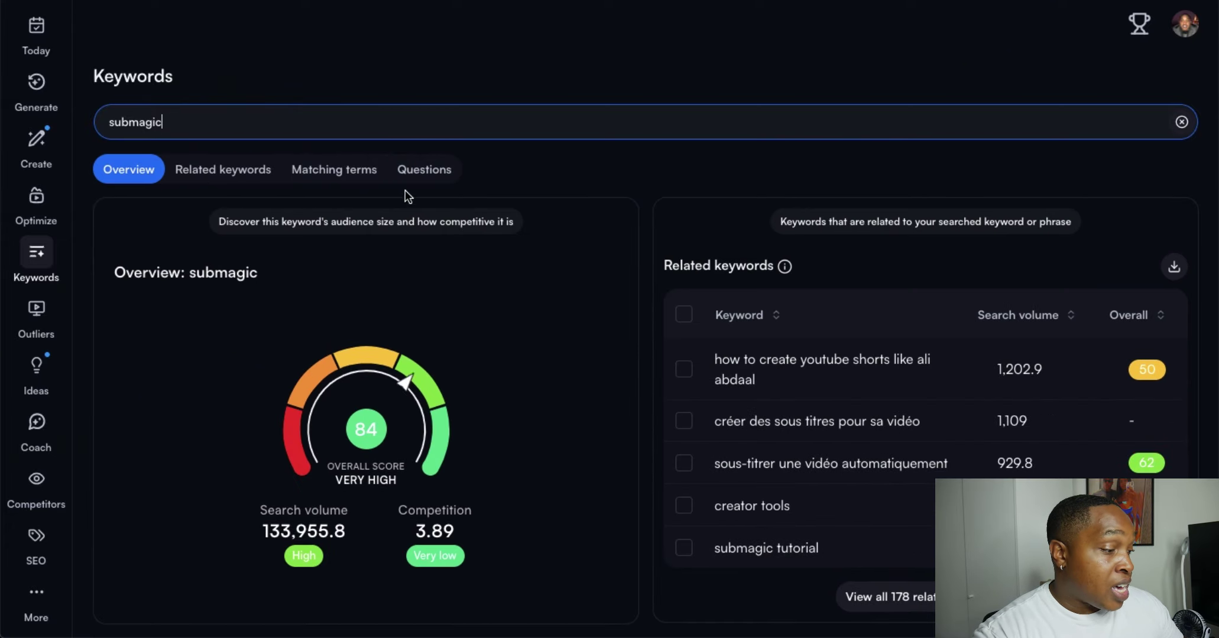
left_click(416, 176)
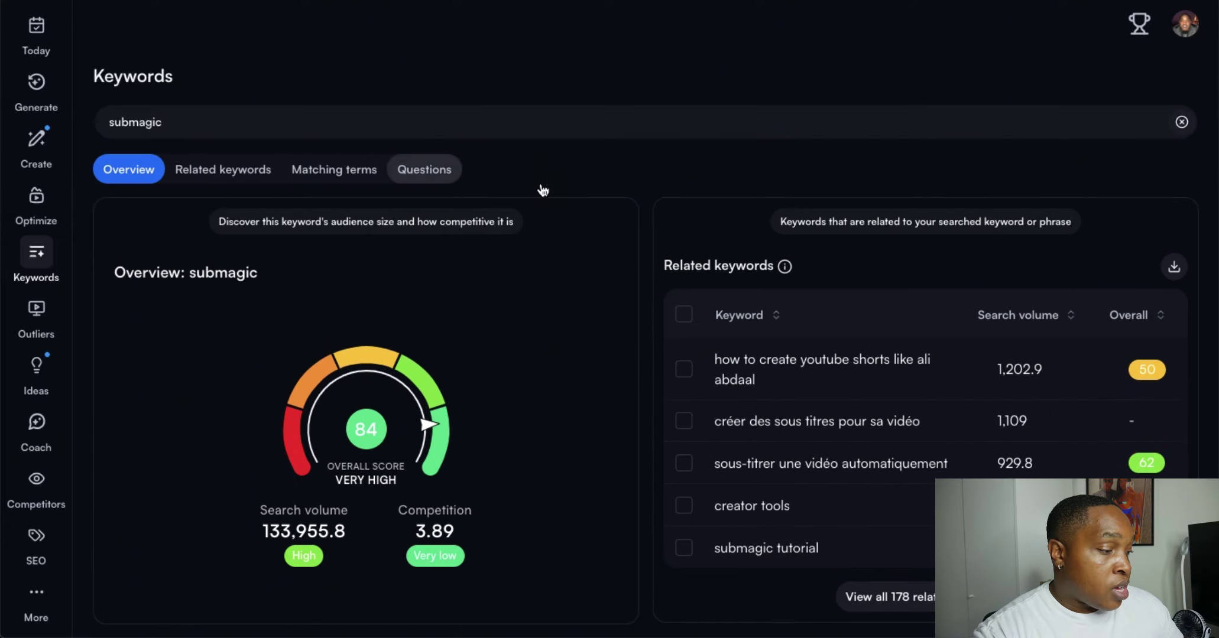
scroll(640, 175, "down", 3)
scroll(640, 174, "down", 3)
scroll(640, 175, "down", 3)
scroll(640, 174, "down", 3)
scroll(642, 181, "down", 3)
scroll(642, 181, "down", 1)
scroll(642, 181, "down", 1)
scroll(642, 180, "down", 1)
scroll(641, 181, "down", 2)
scroll(642, 181, "down", 1)
scroll(642, 180, "down", 2)
scroll(642, 181, "down", 1)
scroll(642, 181, "up", 10)
scroll(660, 191, "up", 3)
scroll(659, 192, "up", 2)
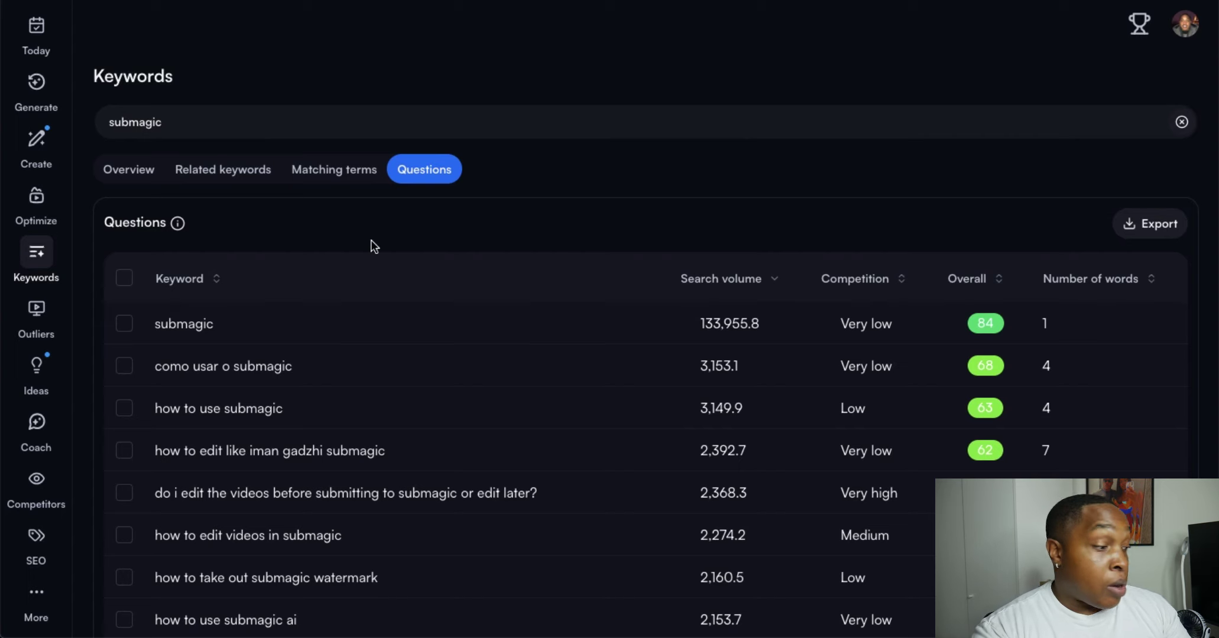
scroll(449, 293, "down", 1)
scroll(450, 293, "down", 1)
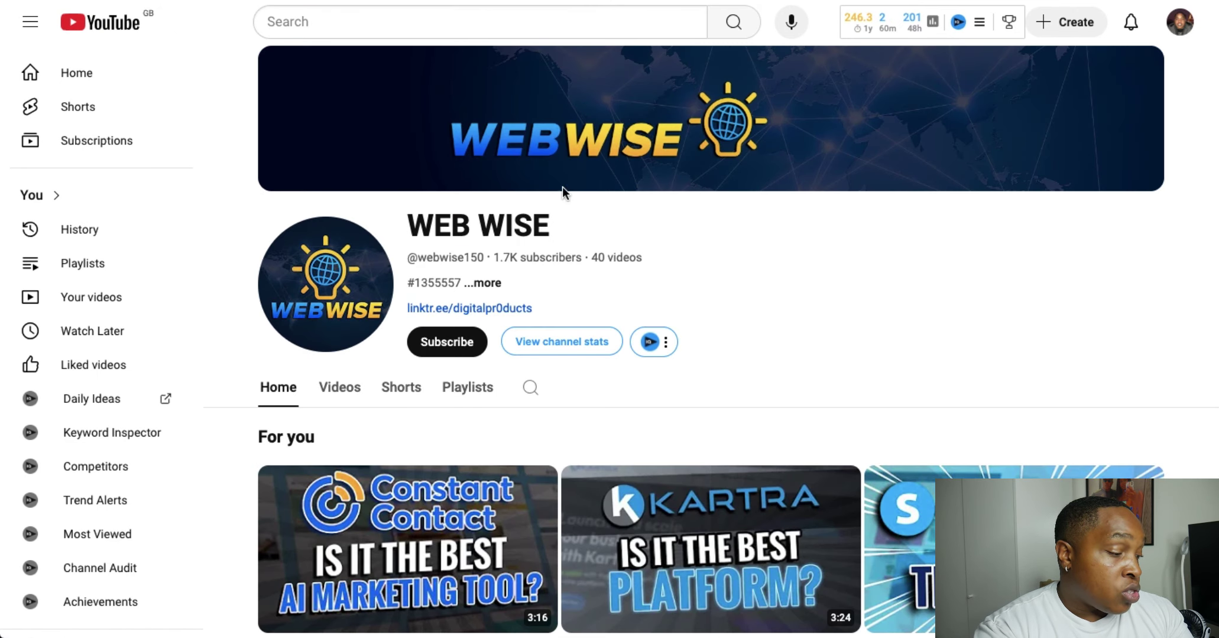
View WEB WISE's channel stats (3,557 views, 10 new subscribers), then load its trending videos
double_click(513, 260)
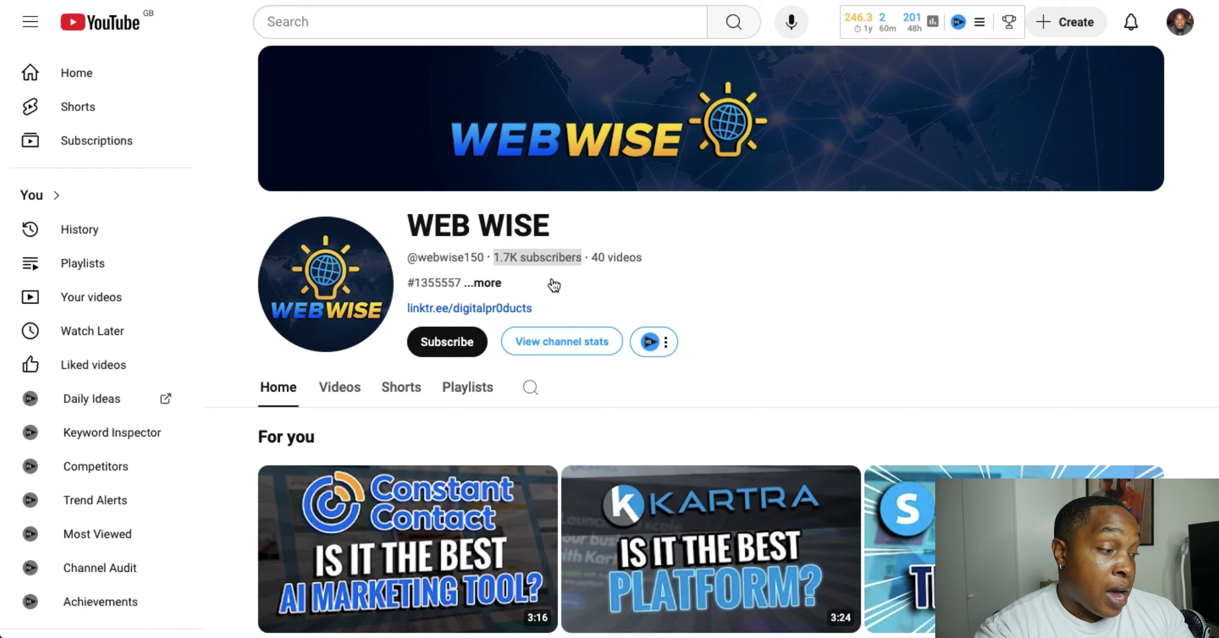
left_click(716, 257)
scroll(715, 256, "down", 1)
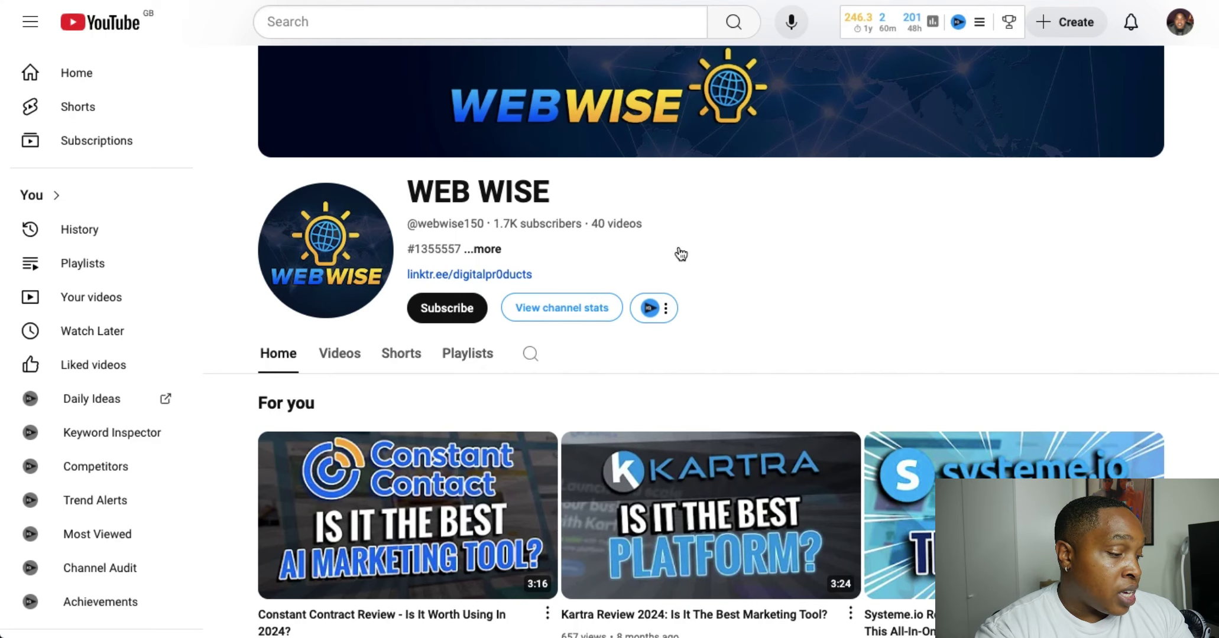
left_click(550, 308)
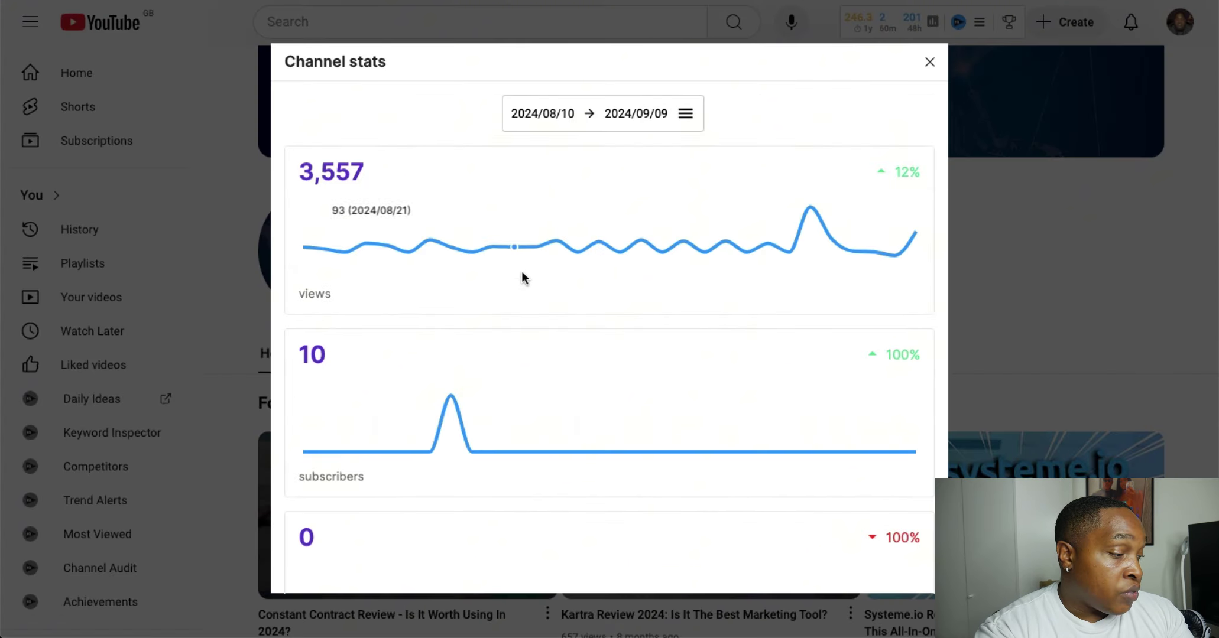
scroll(342, 176, "up", 2)
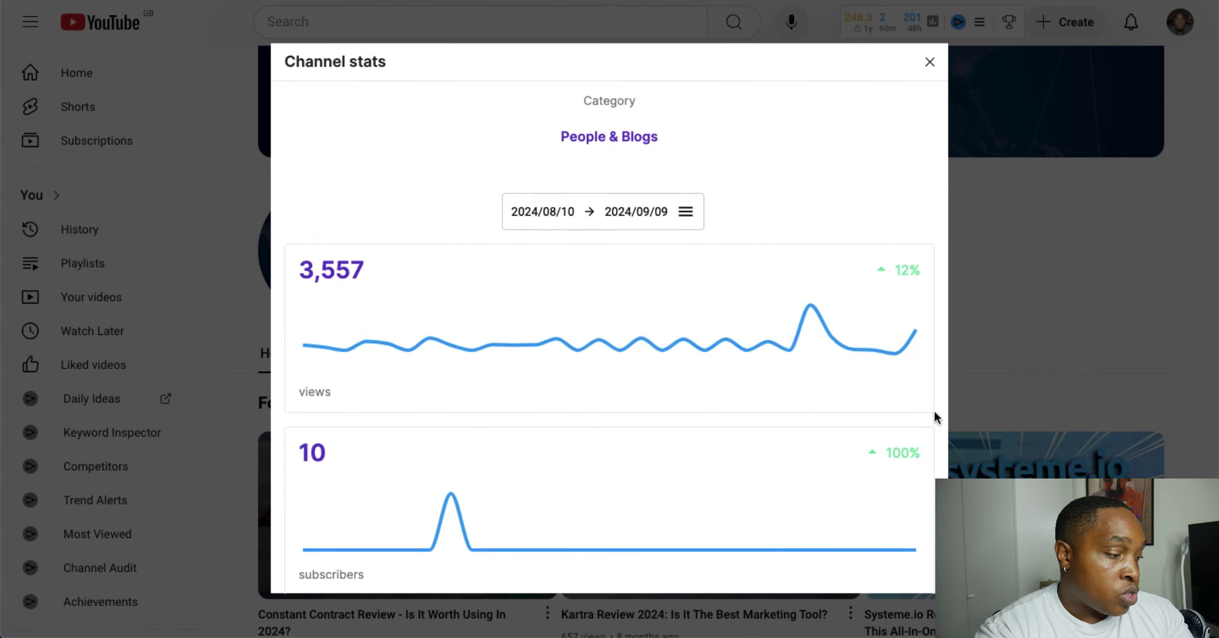
left_click(1010, 243)
left_click(650, 308)
left_click(609, 343)
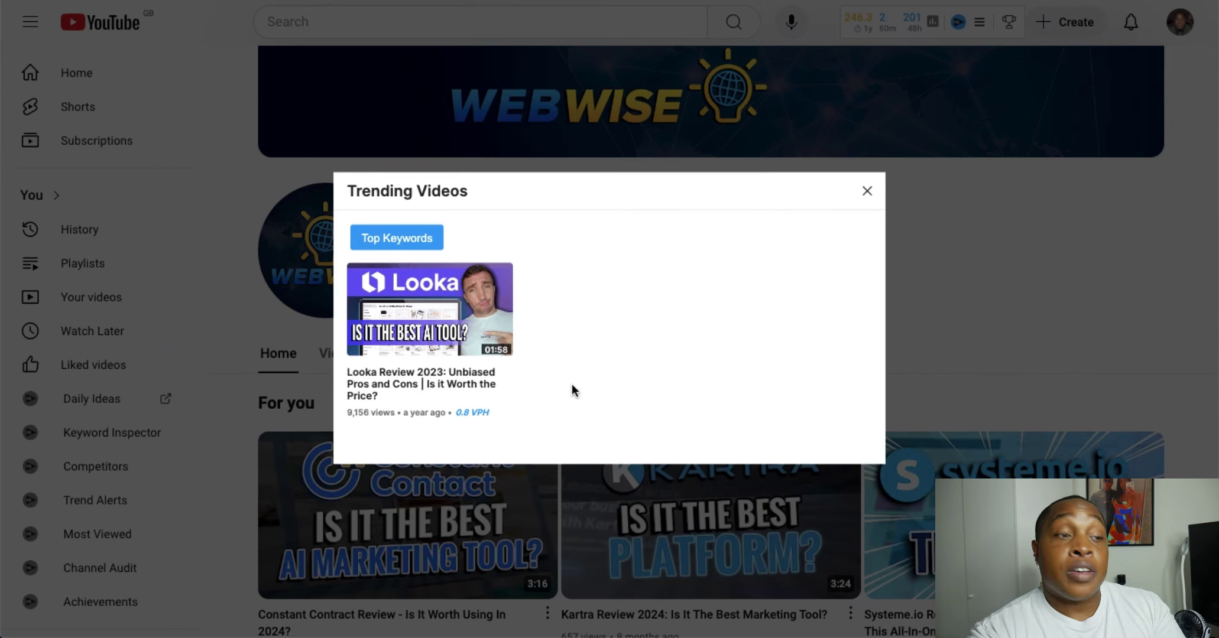
Close WEB WISE's Trending Videos list showing the Looka review at 0.8 VPH
left_click(999, 378)
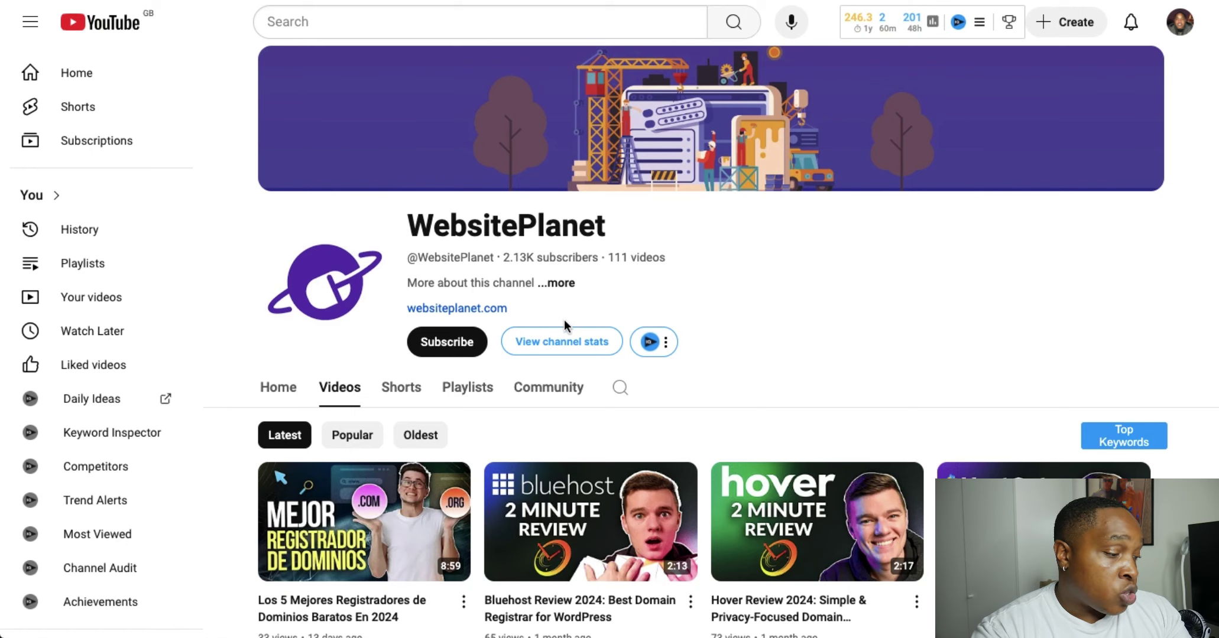
left_click(561, 341)
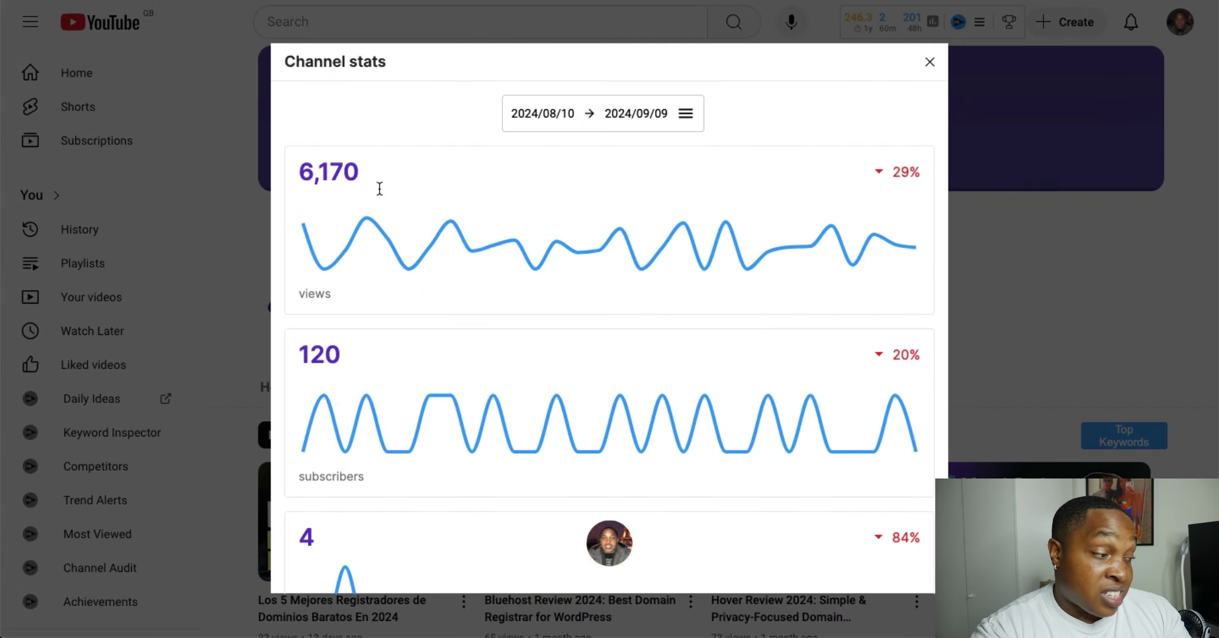
left_click(1033, 205)
scroll(926, 201, "down", 1)
left_click(664, 280)
left_click(598, 315)
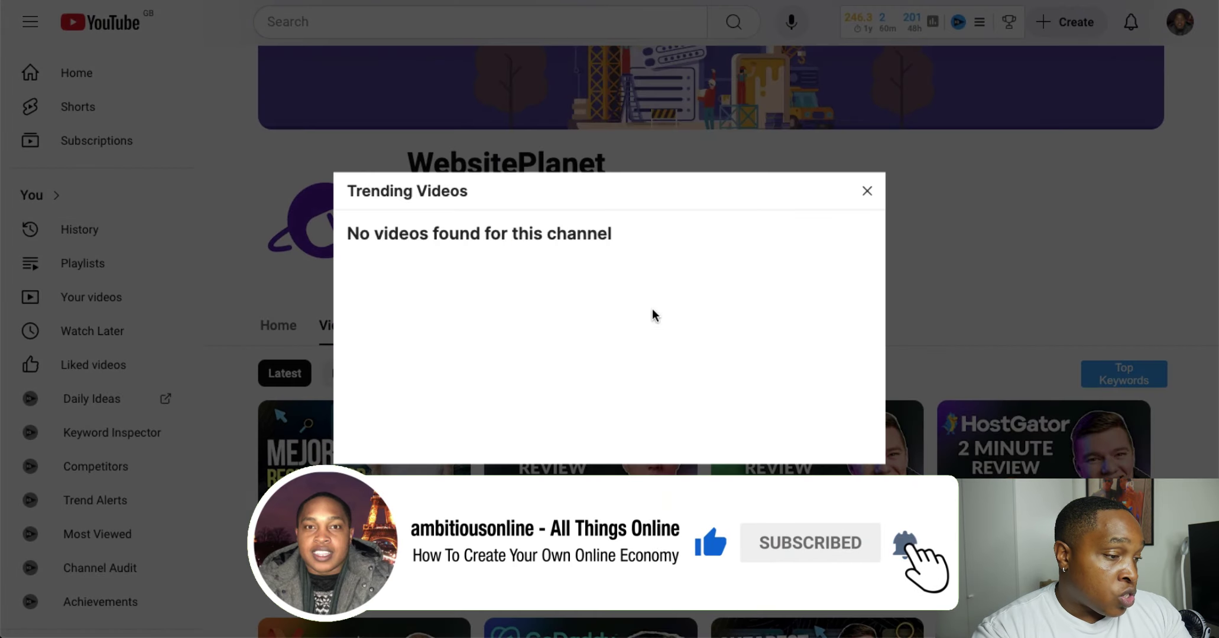
left_click(930, 227)
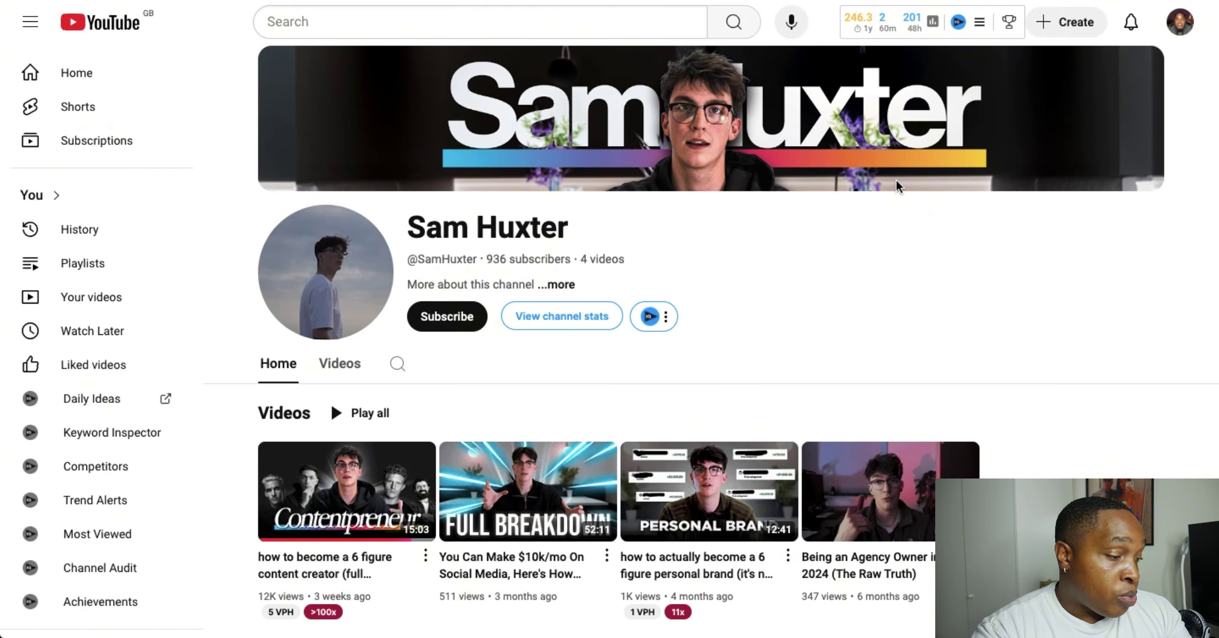
scroll(850, 260, "down", 3)
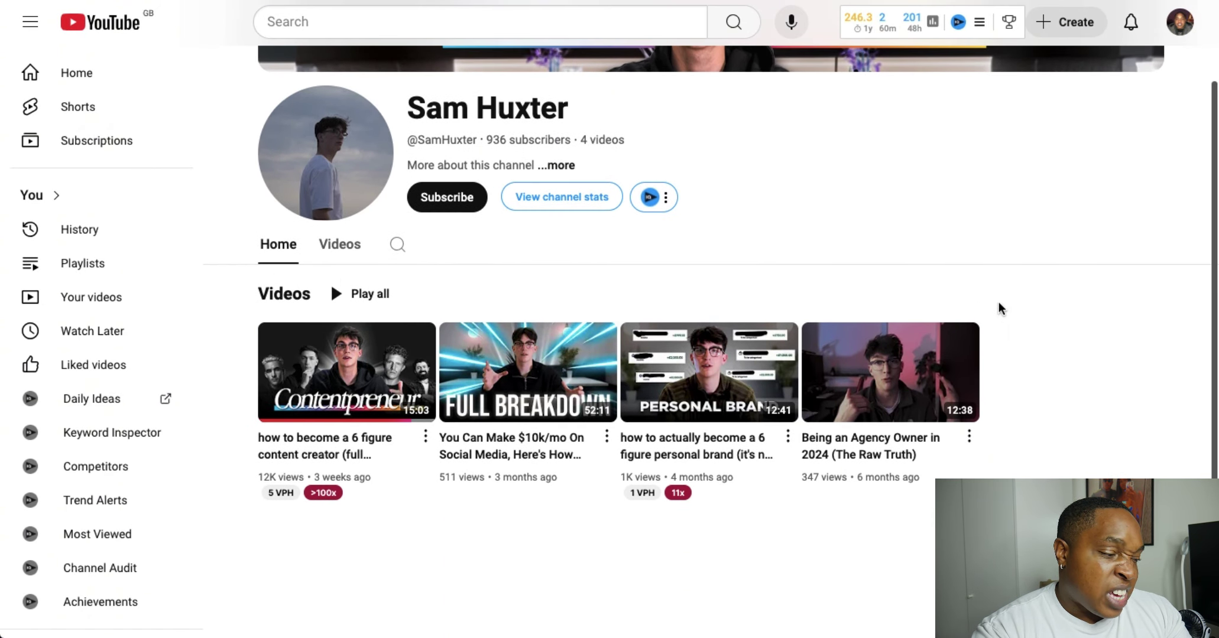